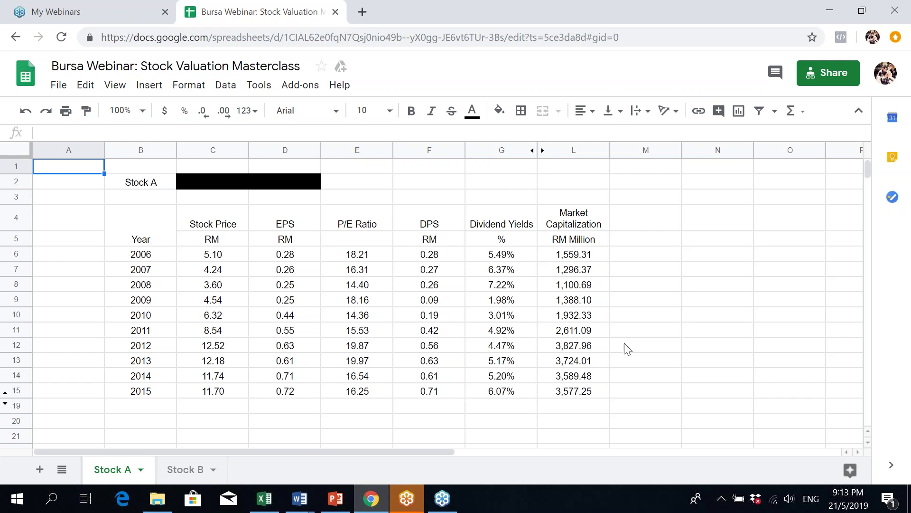
Review Stock A's stock price and EPS columns, then highlight the EPS values from 2006 to 2015.
left_click(231, 222)
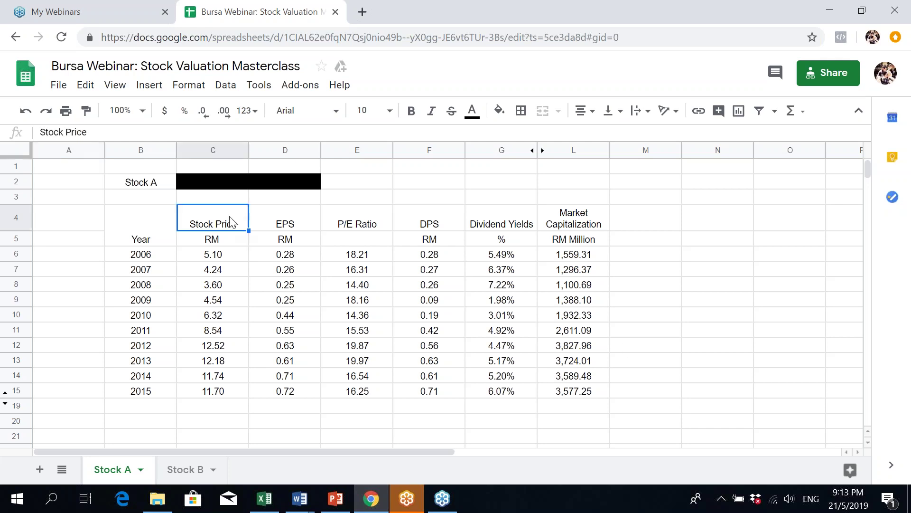
left_click(285, 229)
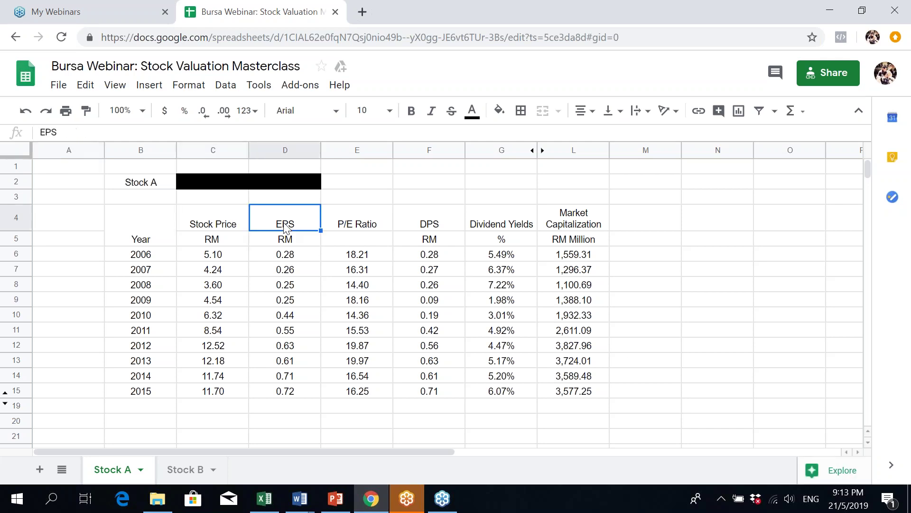
left_click(292, 259)
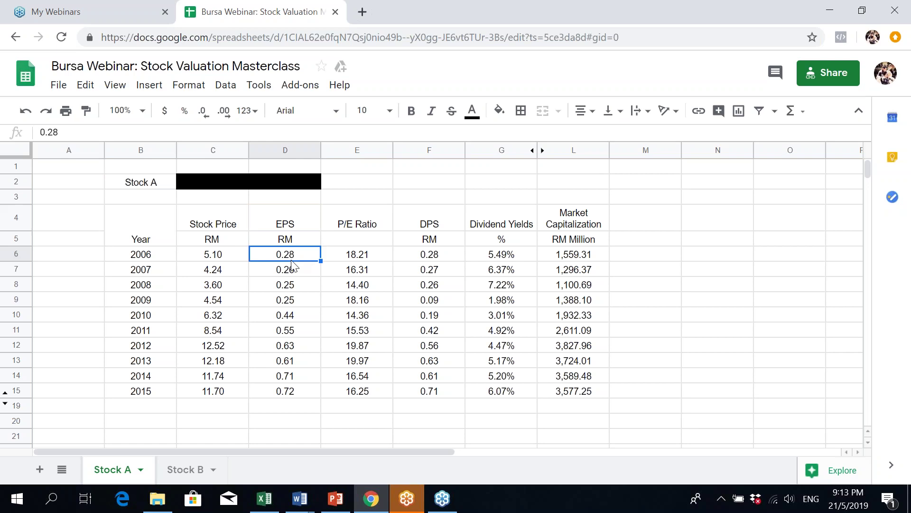
left_click(147, 398)
left_click(303, 394)
left_click_drag(303, 394, 312, 248)
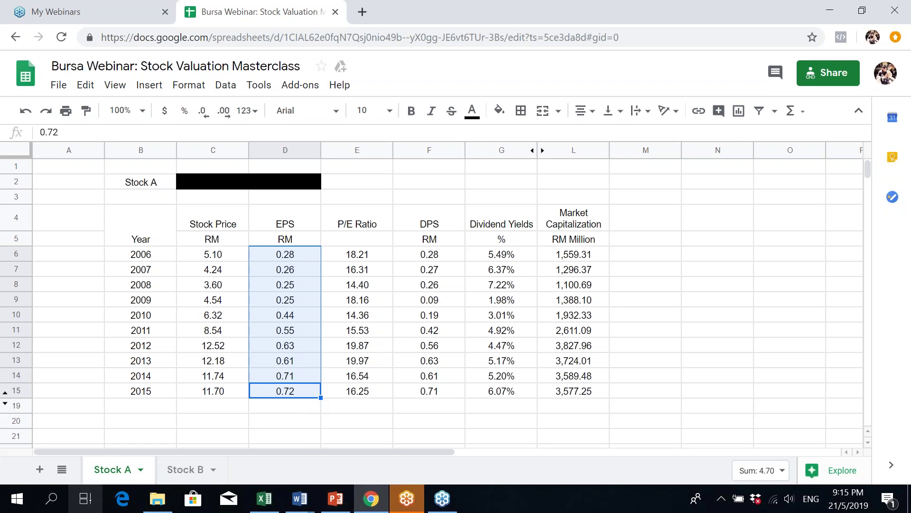
Switch to the Stock B sheet and go through its EPS values from 2006 to 2015.
left_click(195, 466)
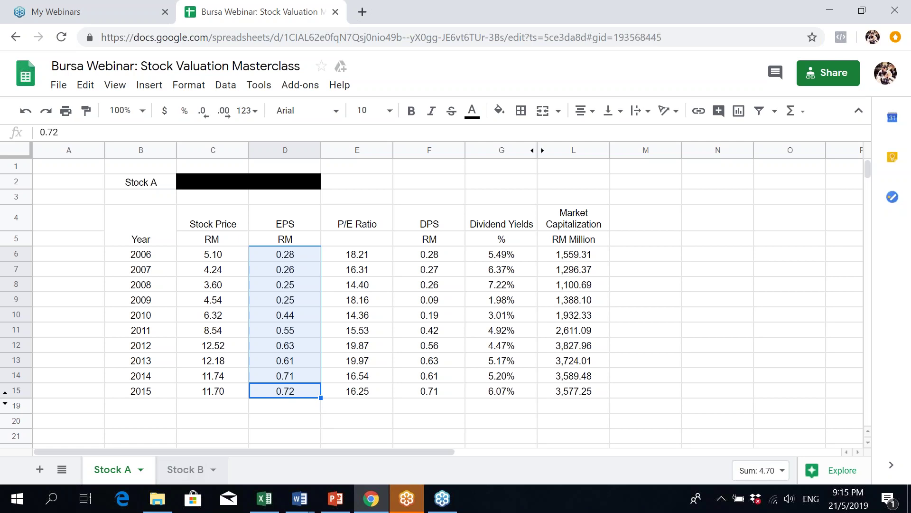
left_click(303, 255)
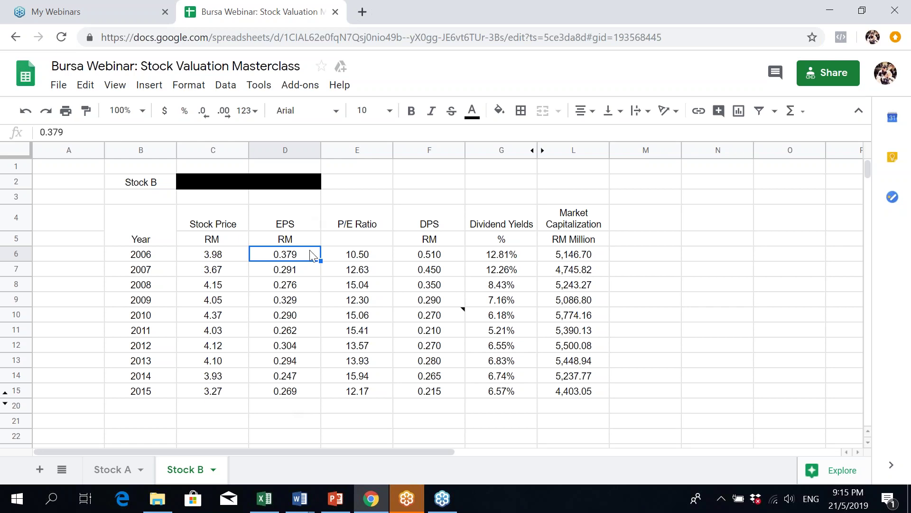
left_click(304, 273)
left_click(301, 304)
left_click(299, 318)
left_click(302, 350)
left_click(304, 380)
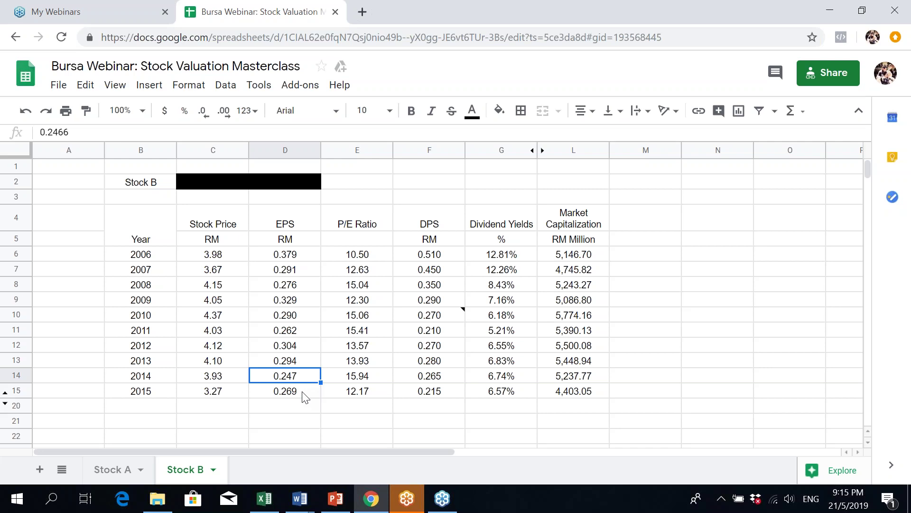
left_click(304, 395)
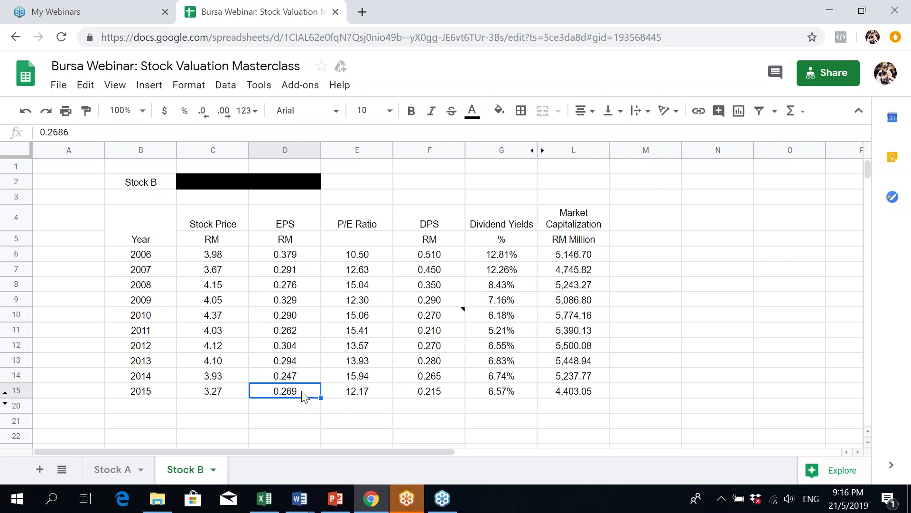
Go through Stock B's yearly stock prices from 2006 to 2014.
left_click(271, 254)
left_click(233, 260)
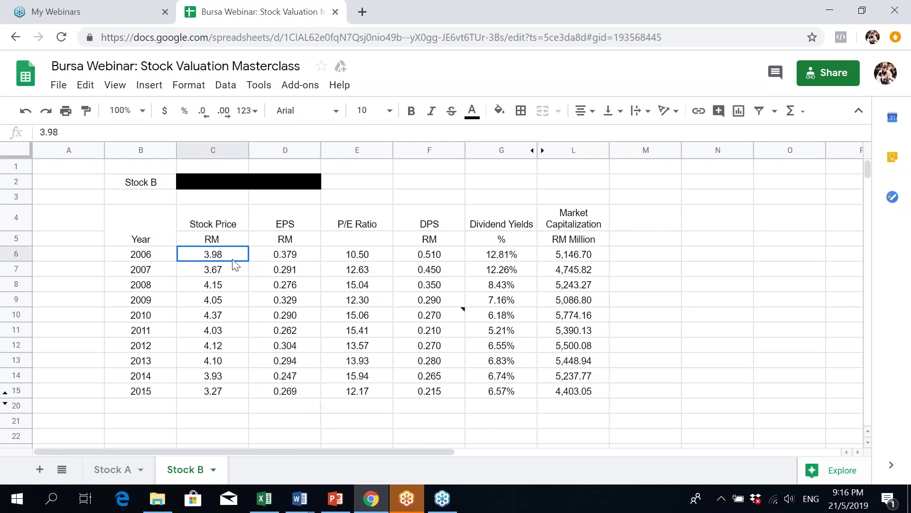
left_click(231, 272)
left_click(229, 285)
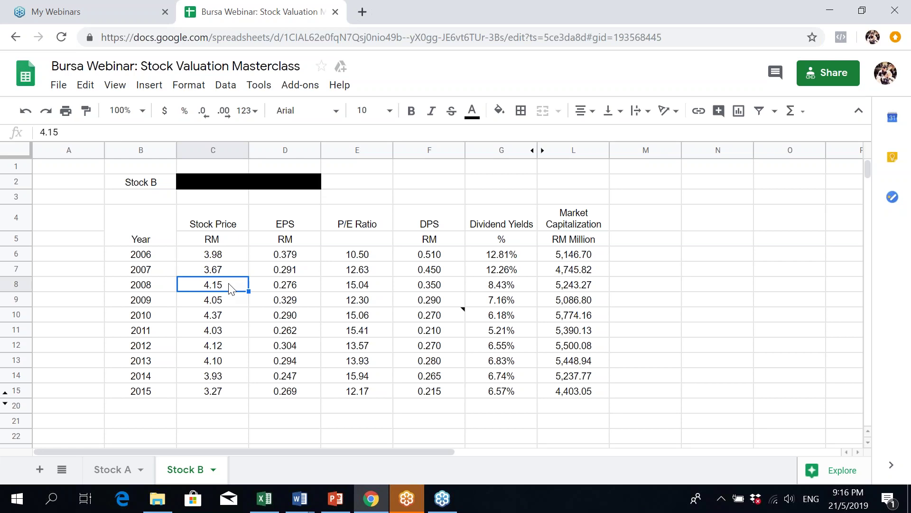
left_click(230, 302)
left_click(229, 329)
left_click(230, 349)
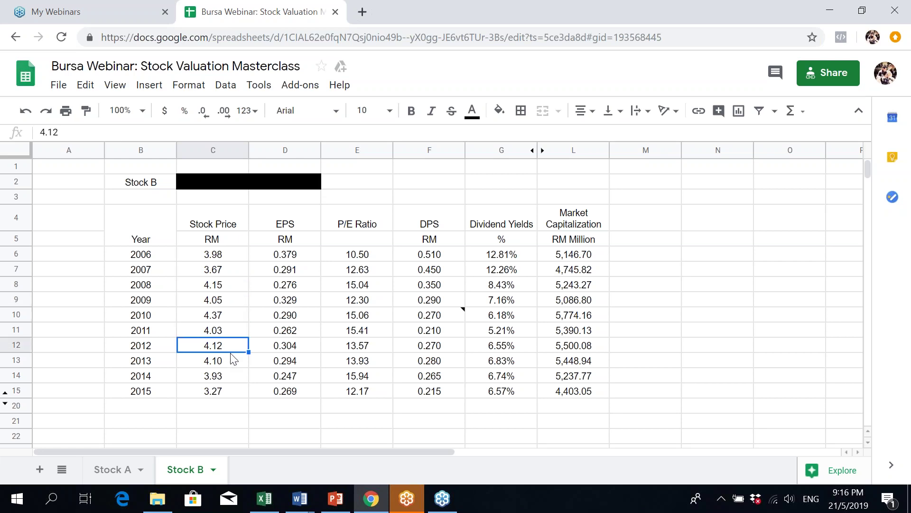
left_click(233, 378)
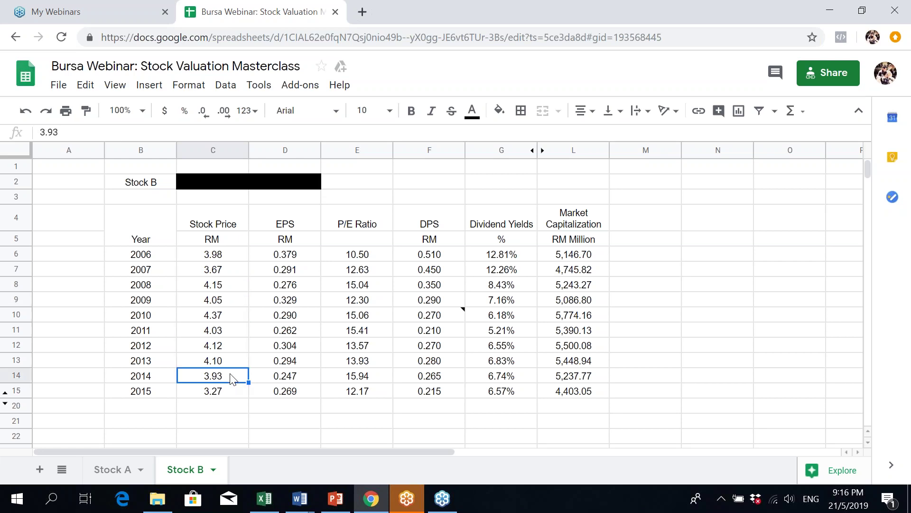
Compare Stock B's EPS column with its stock prices from 2006 through 2015.
left_click(303, 335)
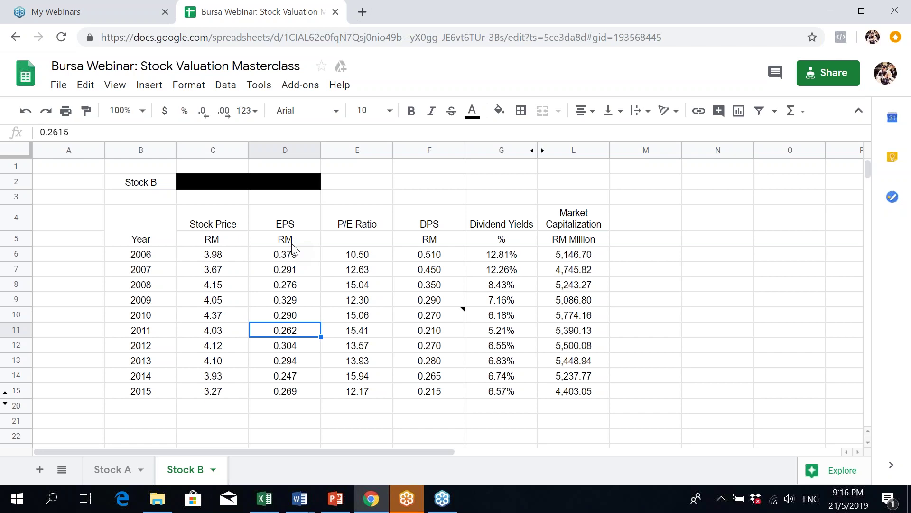
left_click(292, 243)
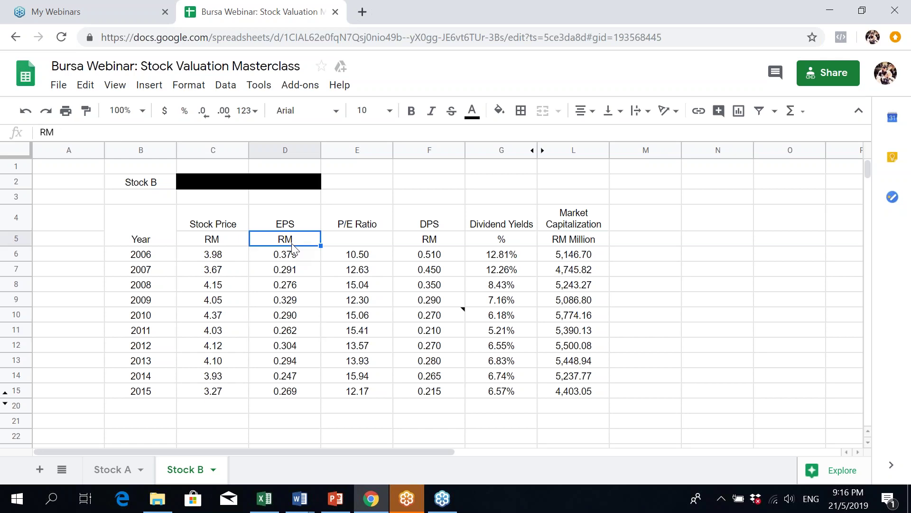
left_click(219, 258)
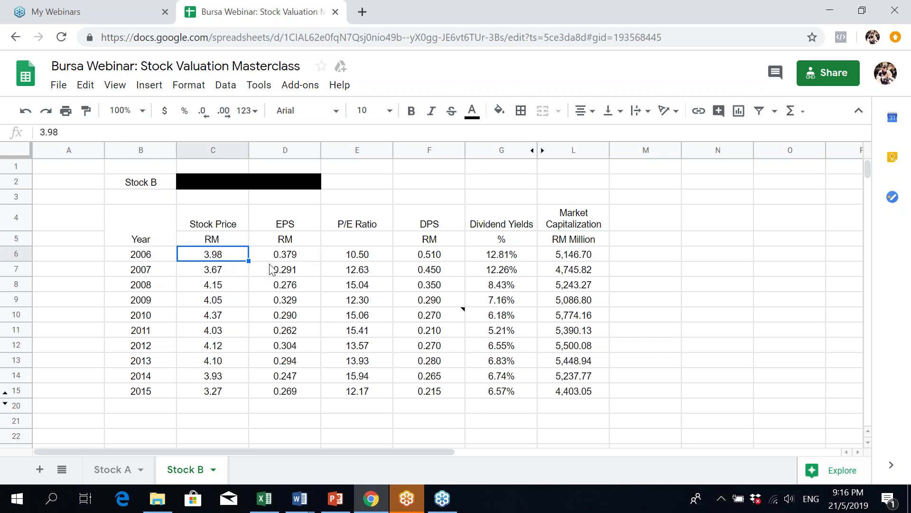
left_click(236, 271)
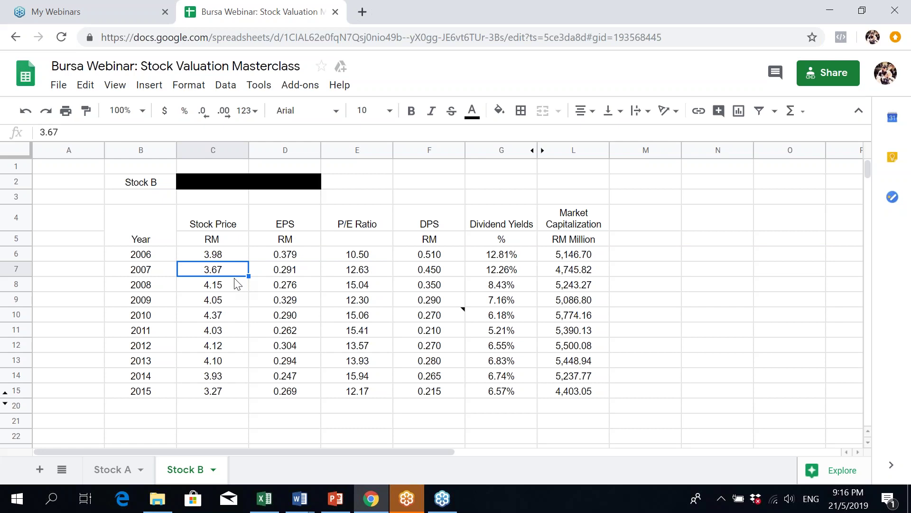
left_click(236, 303)
left_click(236, 328)
left_click(229, 376)
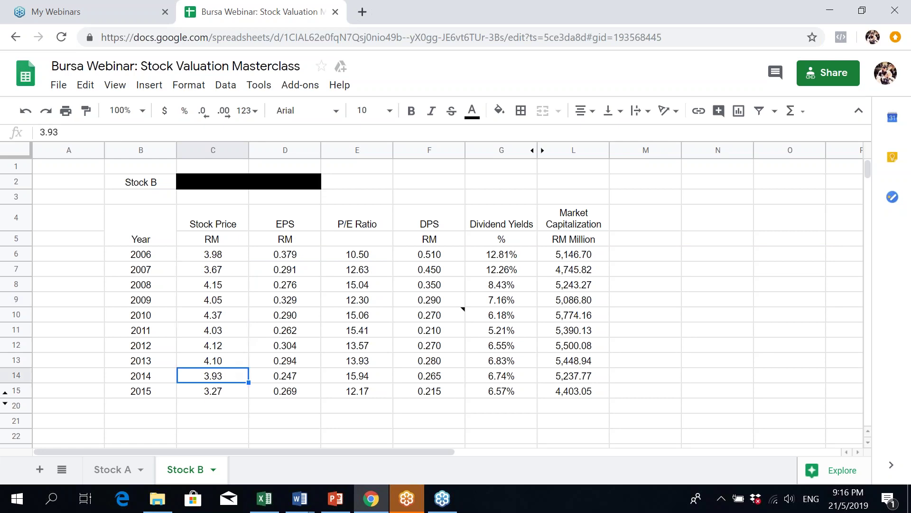
left_click(233, 392)
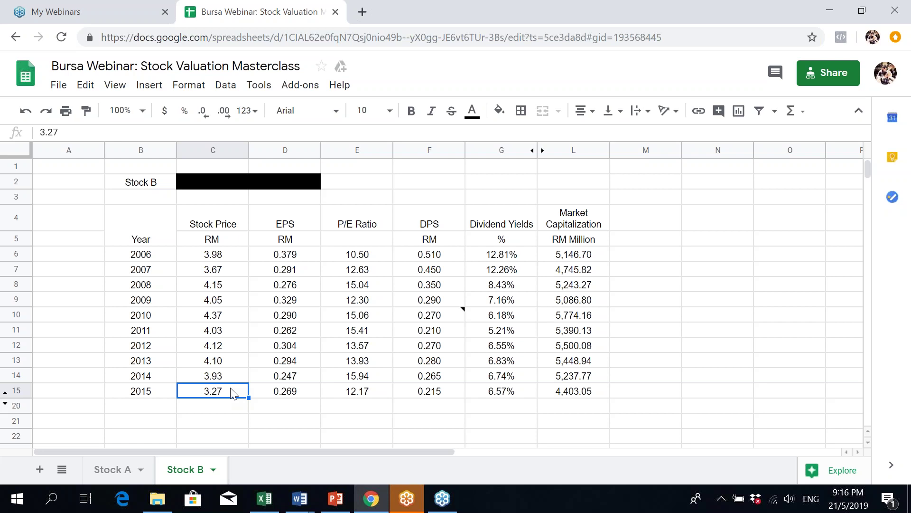
On the Stock A sheet, show the average of the P/E ratios for 2006 to 2015 in the selection summary.
left_click(95, 473)
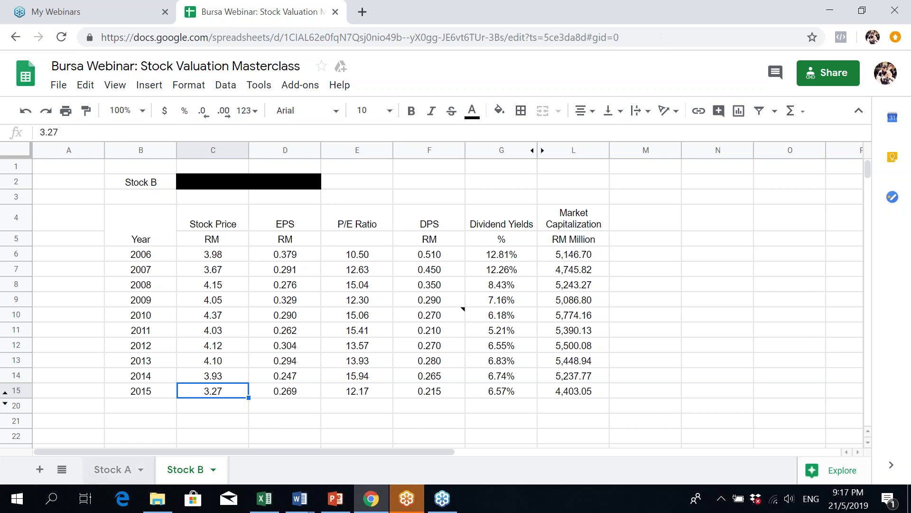
left_click(223, 256)
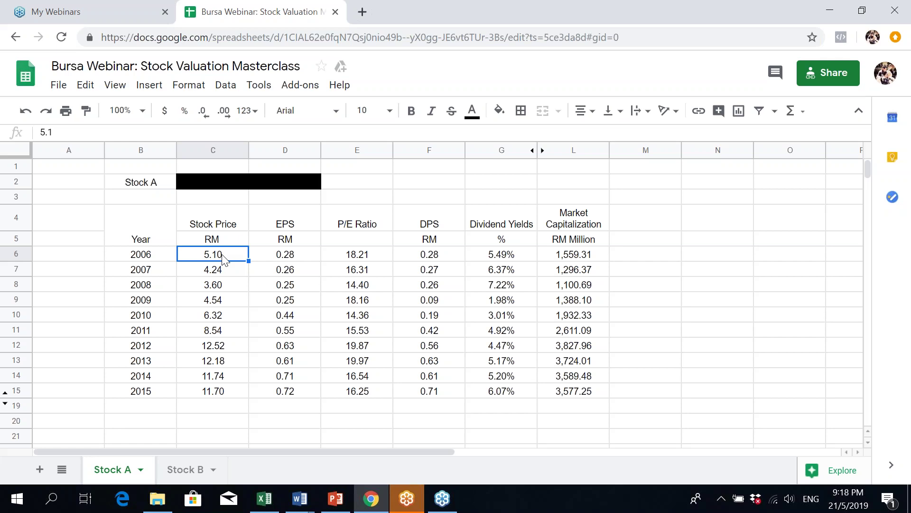
left_click_drag(376, 258, 357, 393)
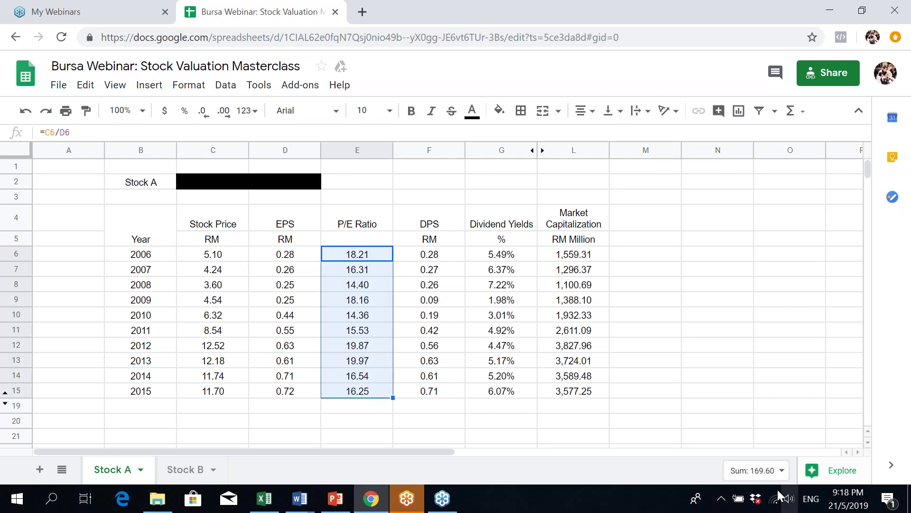
left_click(762, 471)
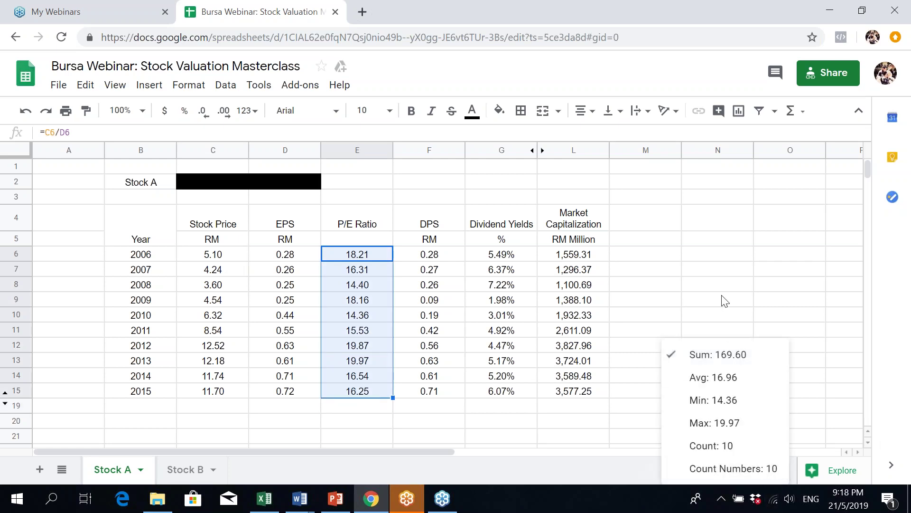
left_click(724, 382)
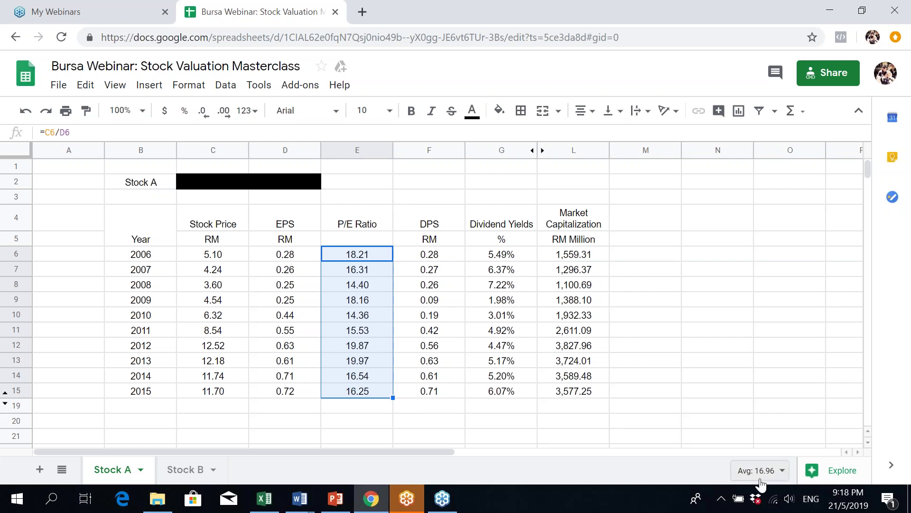
Enter Stock A's average P/E ratio of 16.96 in cell E20, below the P/E column.
left_click(345, 427)
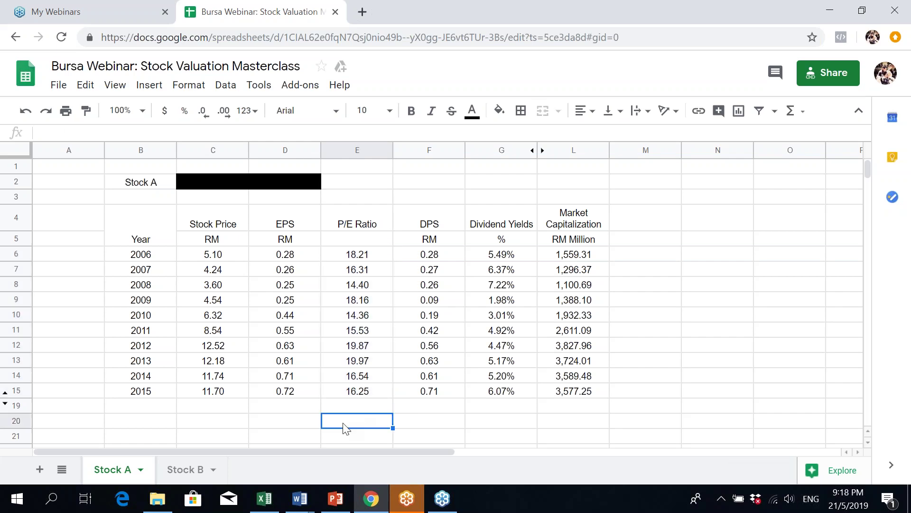
type("16.96")
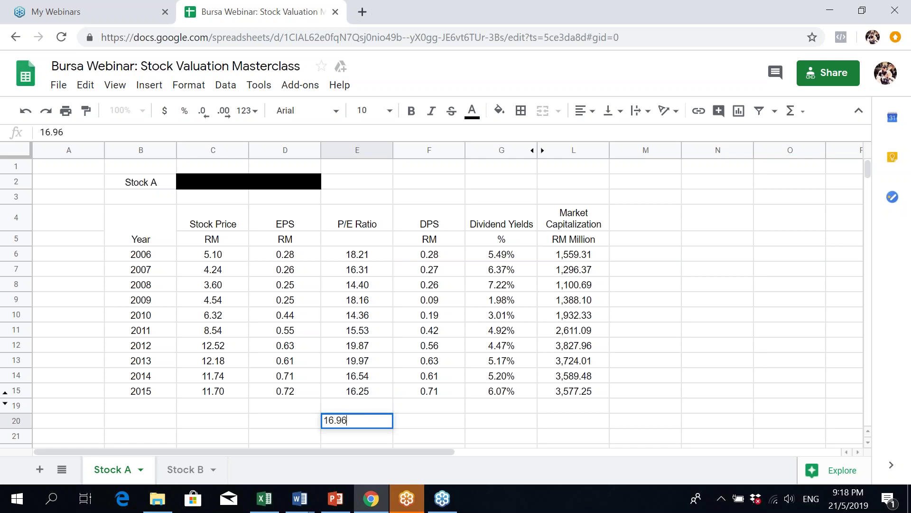
left_click(477, 442)
left_click(445, 430)
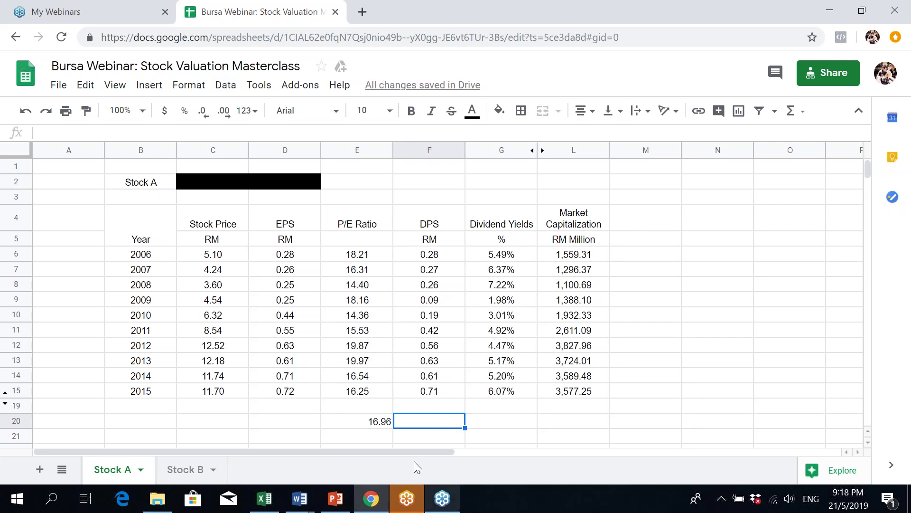
left_click(370, 398)
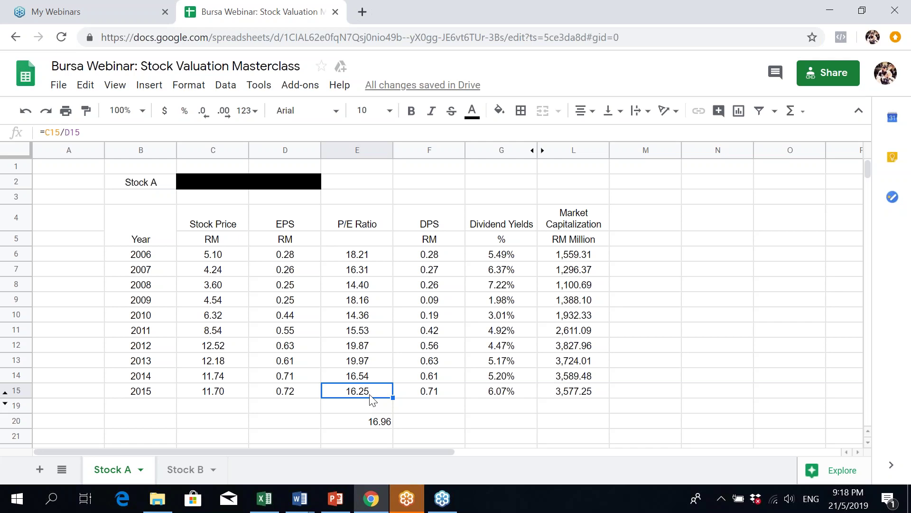
On the Stock B sheet, average the 2006 to 2015 P/E ratios and enter 13.65 in cell E21.
left_click(178, 469)
left_click_drag(355, 254, 356, 398)
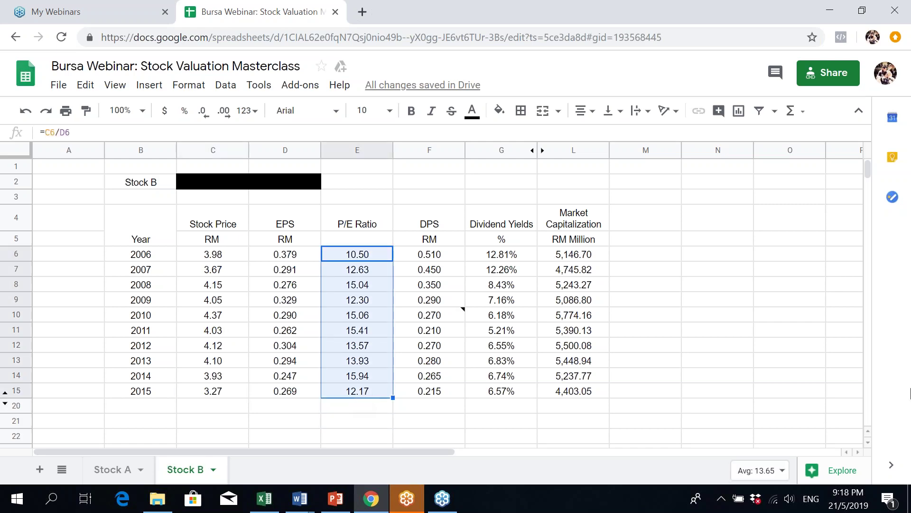
left_click(363, 422)
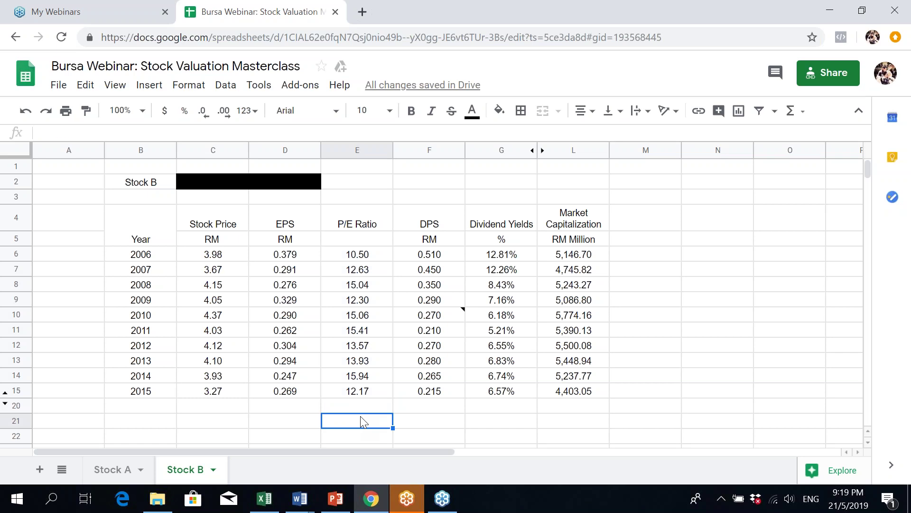
type("13")
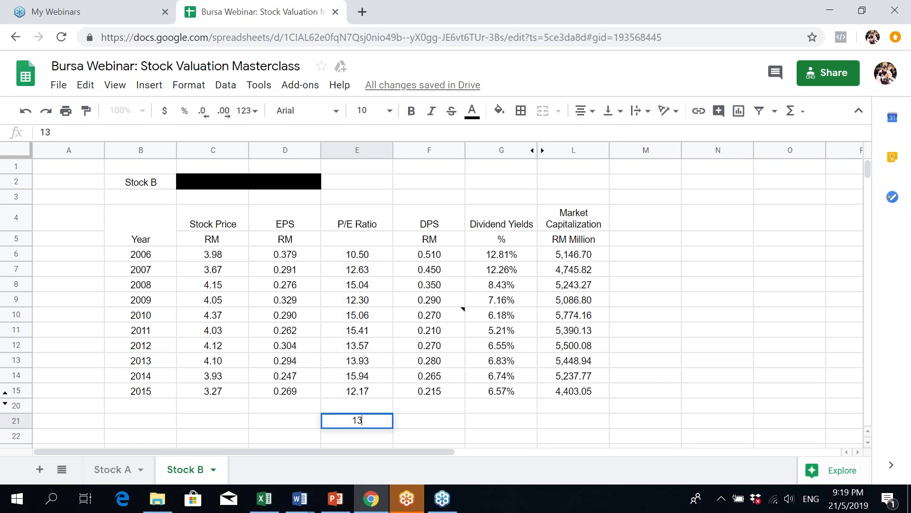
type(".65")
left_click(385, 383)
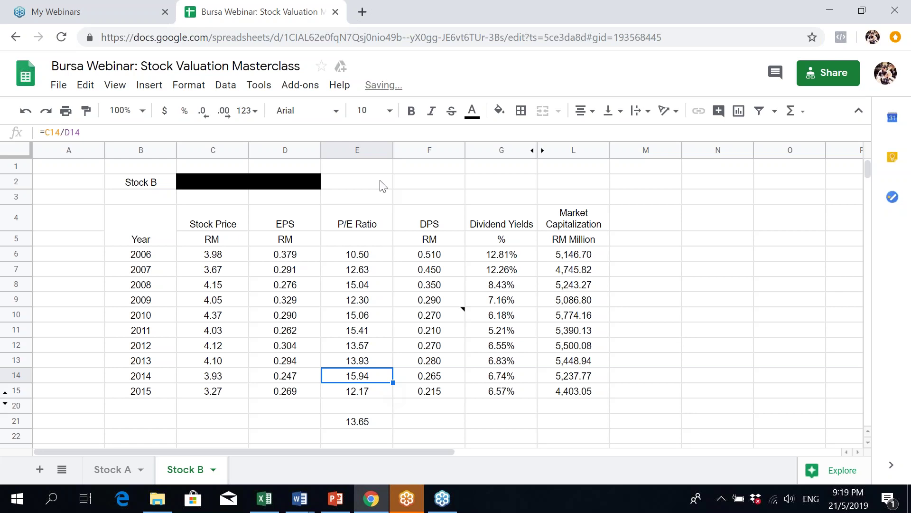
left_click(353, 258)
left_click_drag(351, 257, 350, 394)
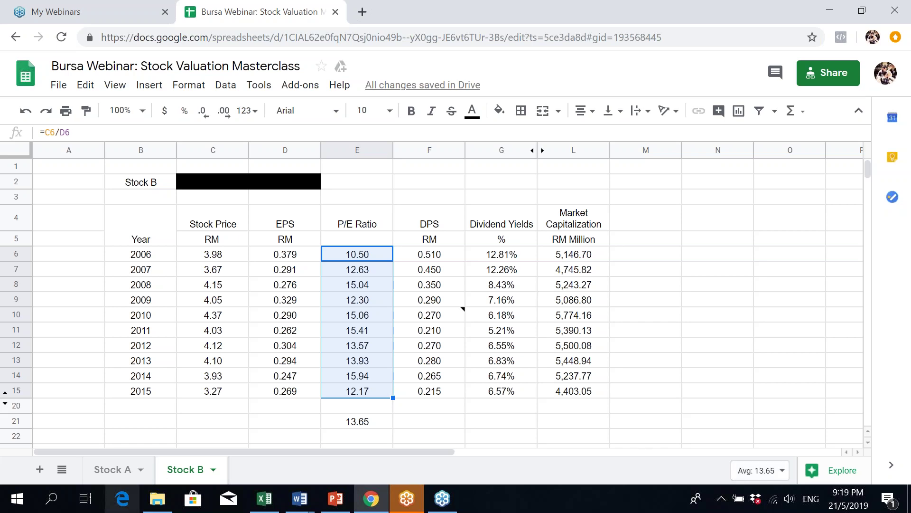
On the Stock A sheet, average the 2006 to 2015 dividend yields and enter 4.99% in cell G20.
left_click(102, 468)
left_click_drag(515, 261, 511, 400)
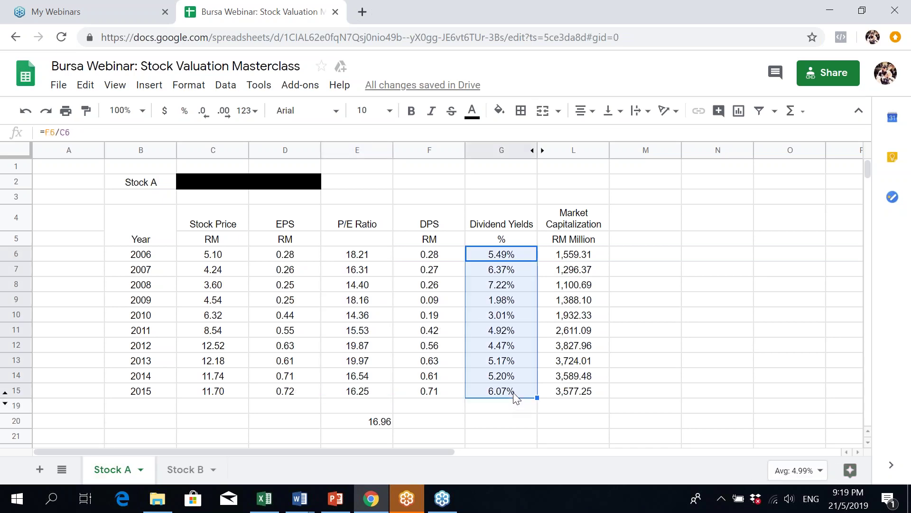
left_click(470, 412)
left_click(471, 420)
type("4.99%")
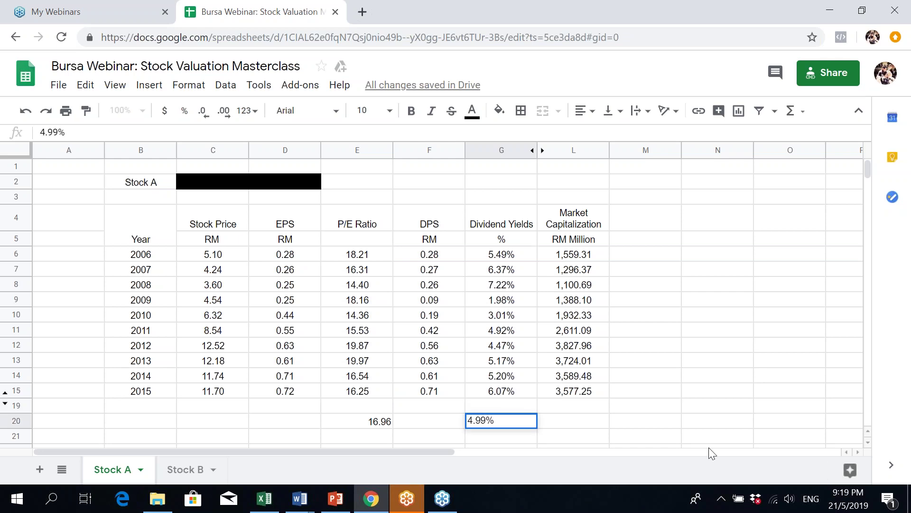
left_click(666, 411)
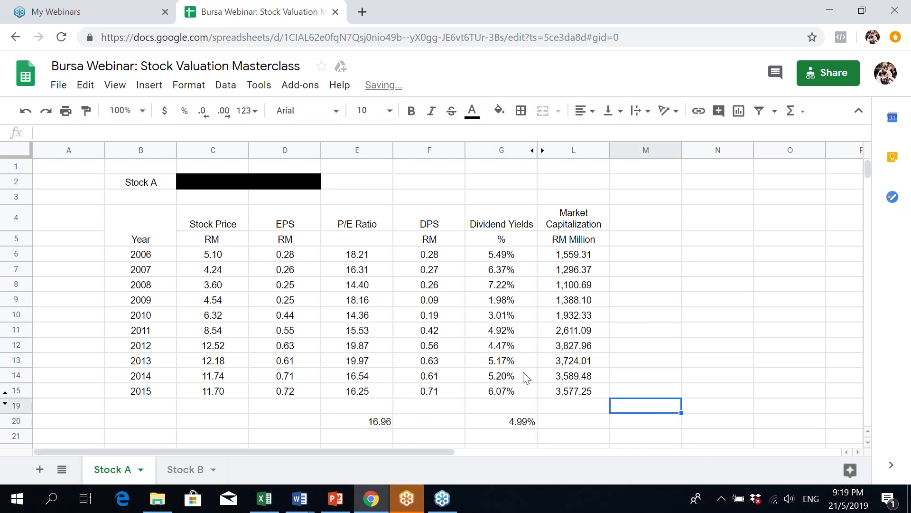
On the Stock B sheet, average the 2006 to 2015 dividend yields and enter 7.88% in cell G21.
left_click(512, 395)
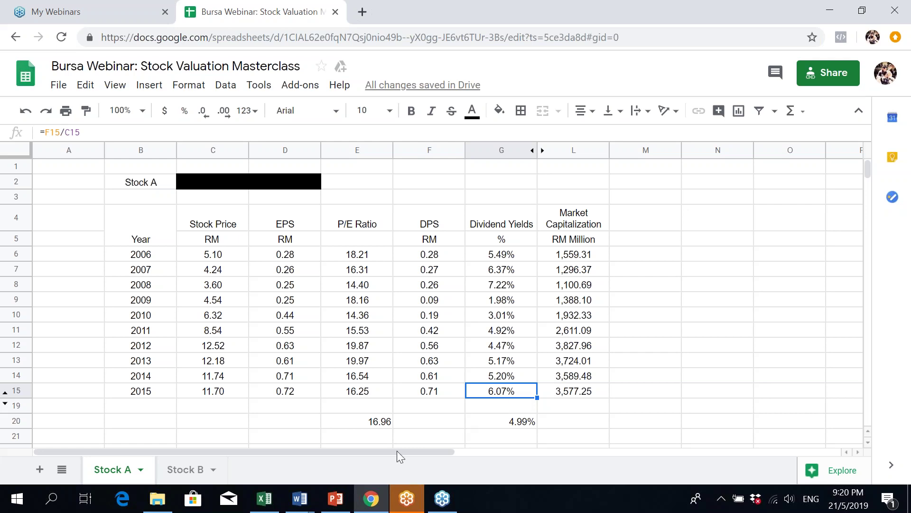
left_click(194, 470)
left_click_drag(525, 257, 509, 405)
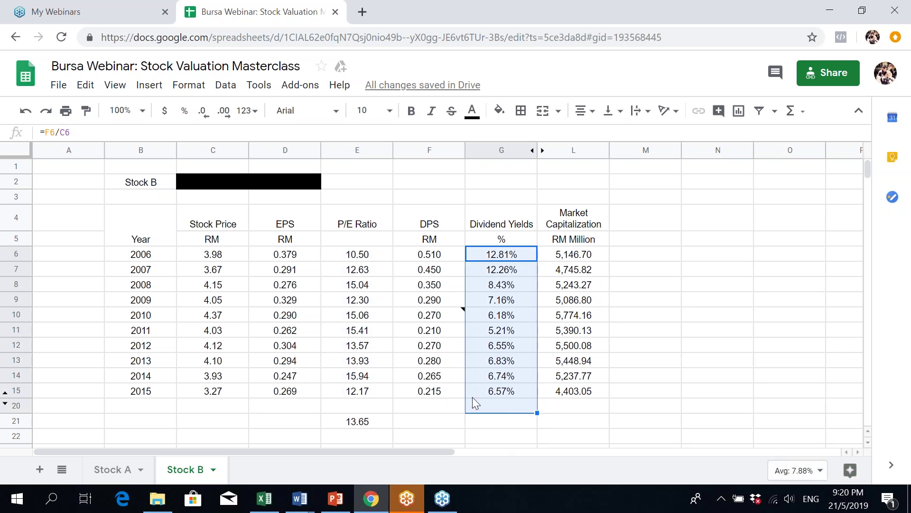
left_click(480, 415)
type("7")
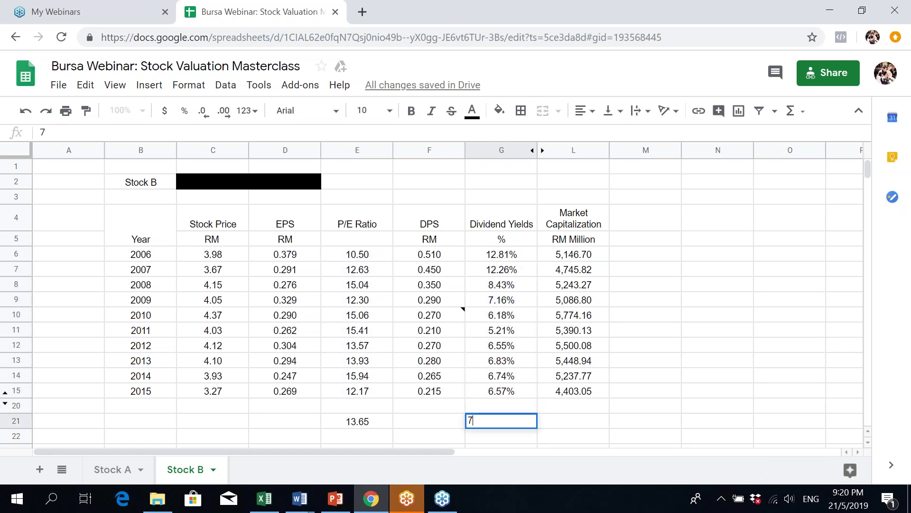
type("88%")
left_click(567, 407)
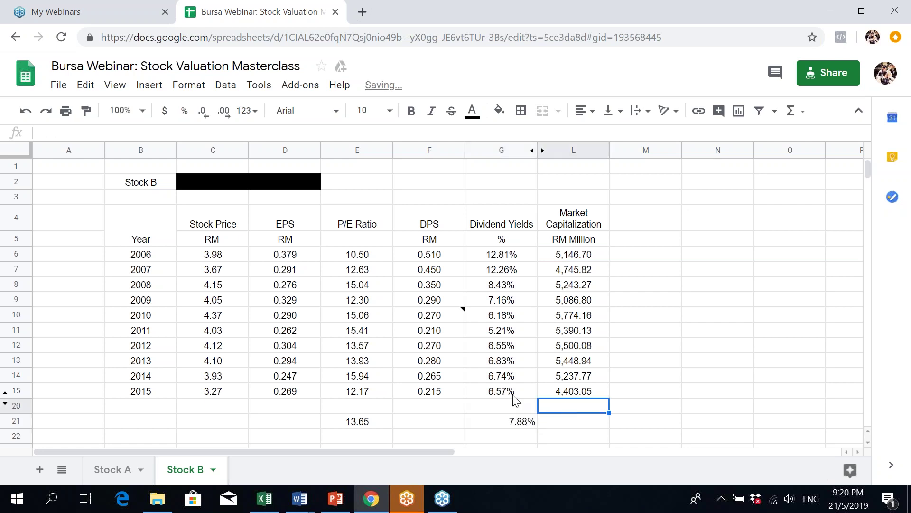
left_click(515, 395)
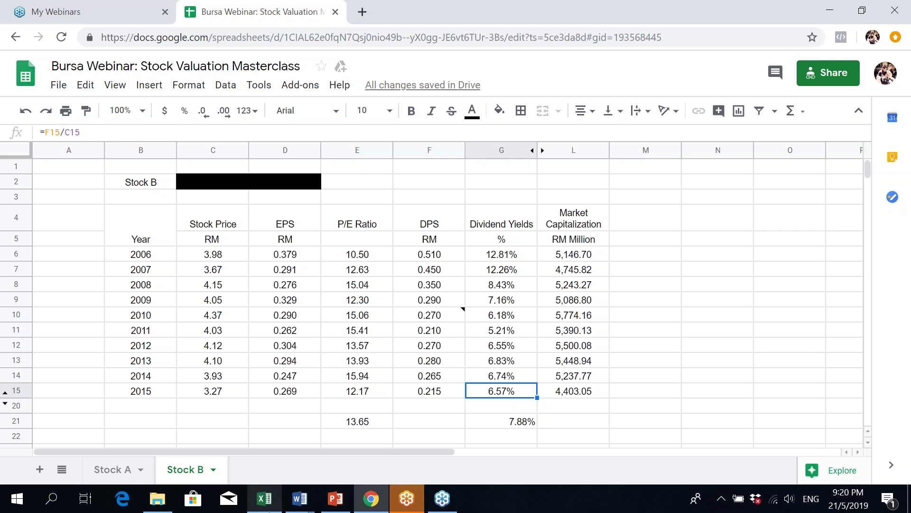
Switch to the PowerPoint presentation, start the slide show from the beginning and advance to slide 28, "Let's Get Real: How to Value a Stock like a Pro?".
left_click(345, 505)
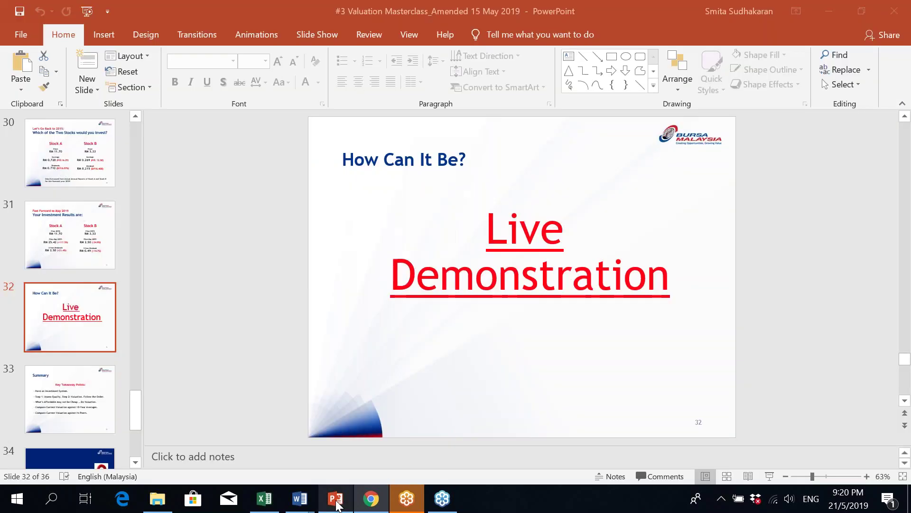
left_click(81, 10)
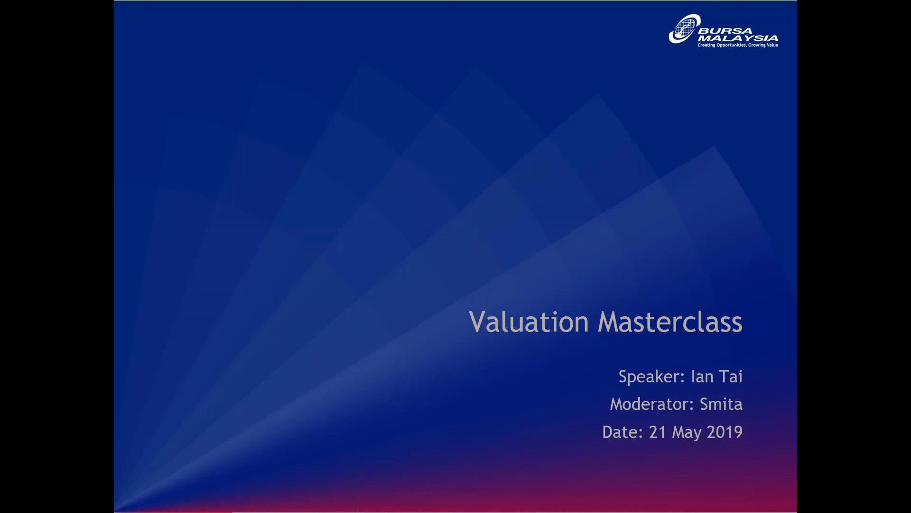
key("Right")
key("Right")
key("Right")
key("Right")
key("Right")
key("Right")
key("Right")
key("Right")
key("Right")
key("Right")
key("Right")
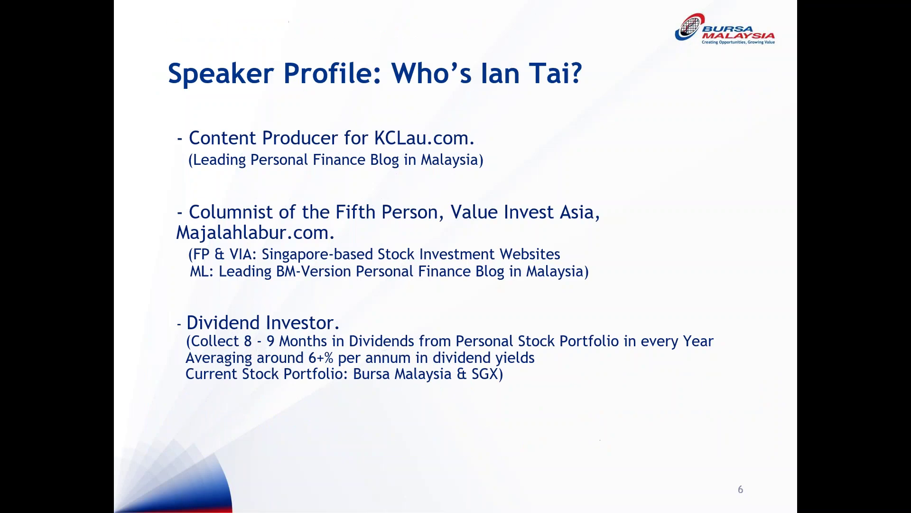
key("Right")
key("Right")
key("Right")
key("Right")
key("Right")
key("Right")
key("Right")
key("Right")
key("Right")
key("Right")
key("Right")
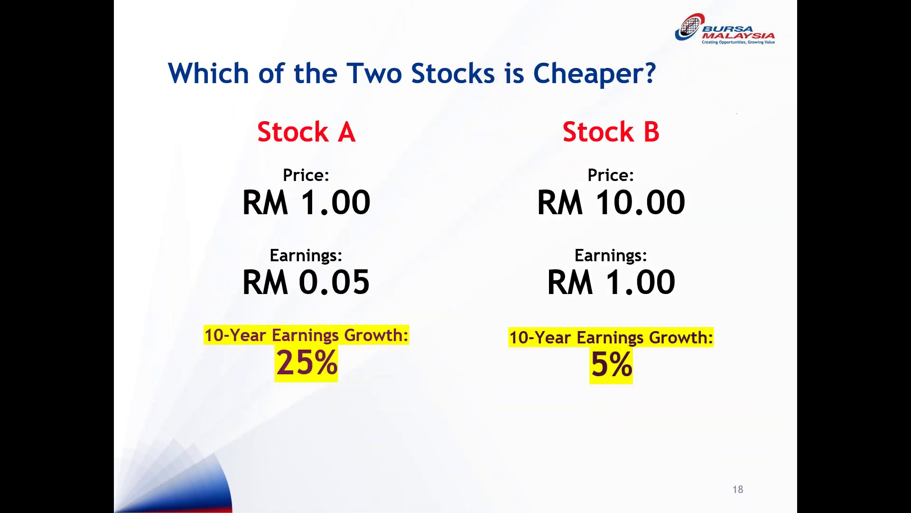
key("Right")
key("Right")
key("Right")
key("Right")
key("Right")
key("Right")
key("Right")
key("Right")
key("Right")
key("Right")
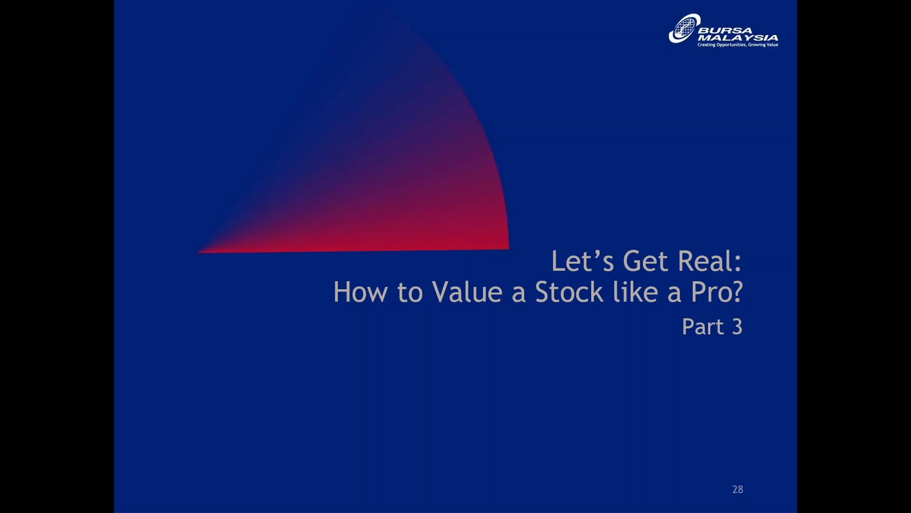